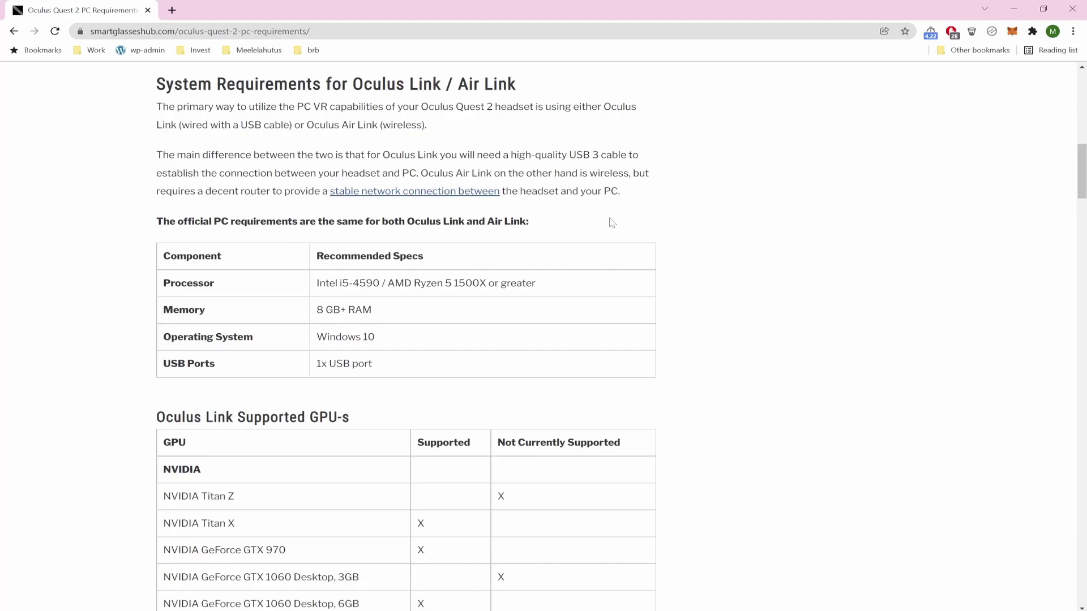
Review the Oculus Link and Air Link PC requirements and the list of supported GPUs
{"action": "scroll", "coordinate": [407, 340], "scroll_direction": "down", "scroll_amount": 1}
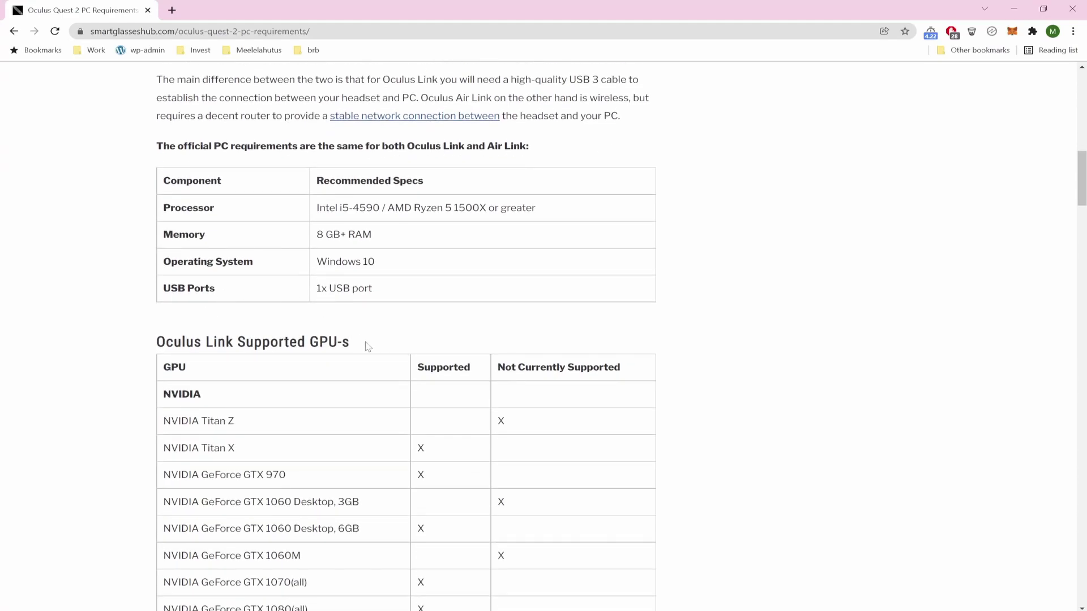
{"action": "left_click_drag", "start_coordinate": [367, 345], "coordinate": [290, 343]}
{"action": "left_click", "coordinate": [303, 392]}
{"action": "scroll", "coordinate": [314, 475], "scroll_direction": "down", "scroll_amount": 2}
{"action": "scroll", "coordinate": [314, 475], "scroll_direction": "down", "scroll_amount": 3}
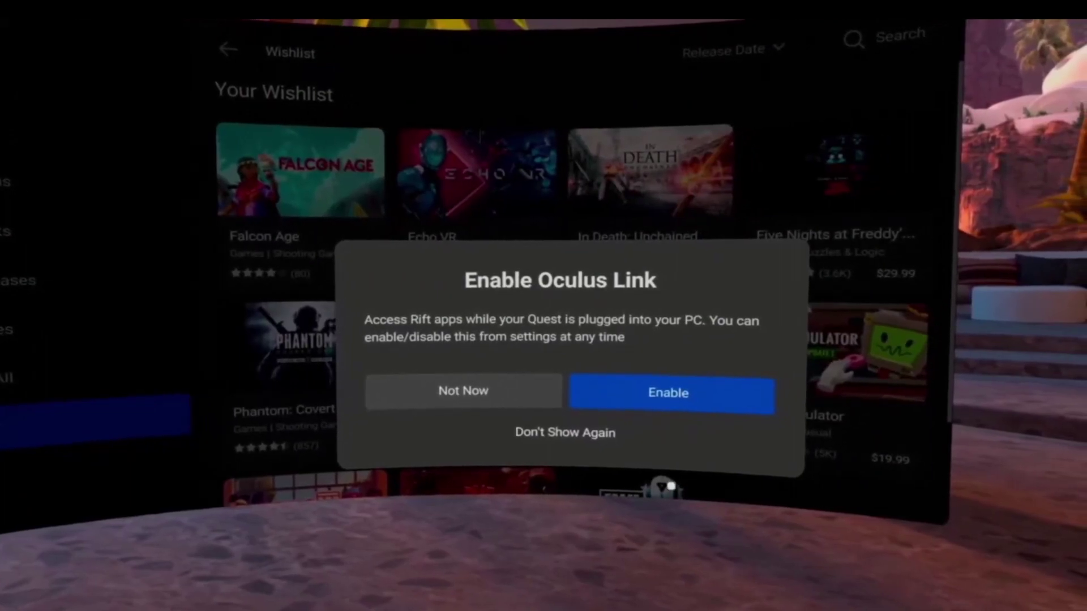
Enable Oculus Link in the headset and open its settings
{"action": "left_click", "coordinate": [677, 402]}
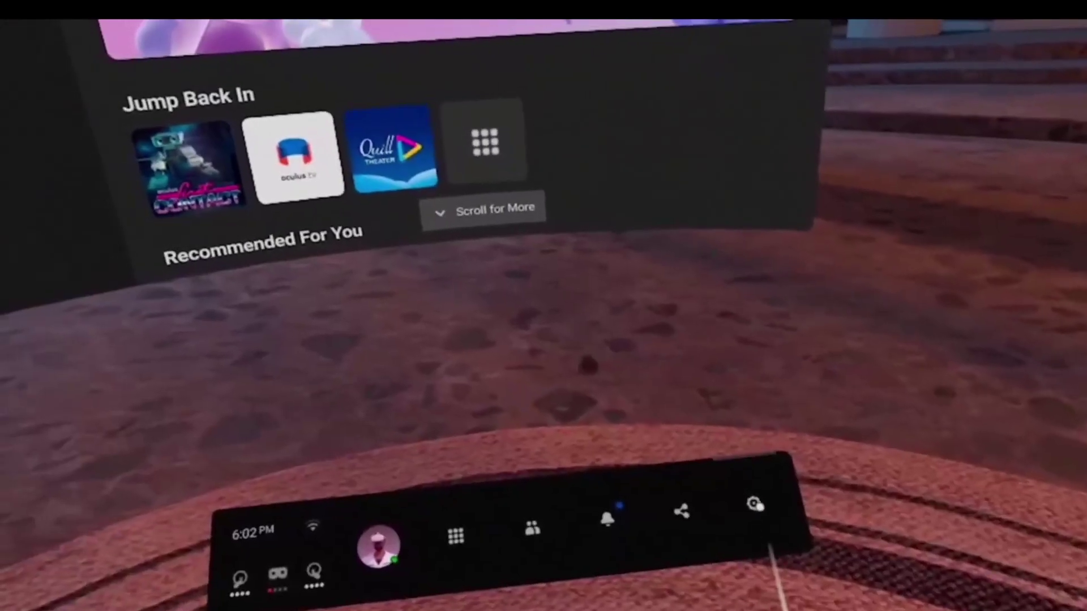
{"action": "left_click", "coordinate": [759, 513]}
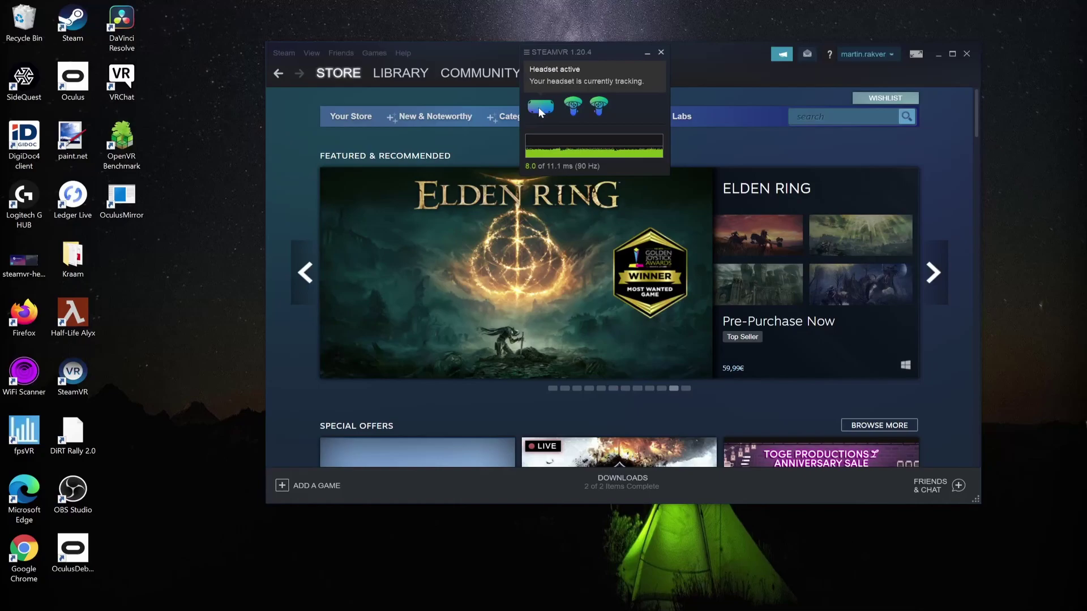
{"action": "mouse_move", "coordinate": [569, 108]}
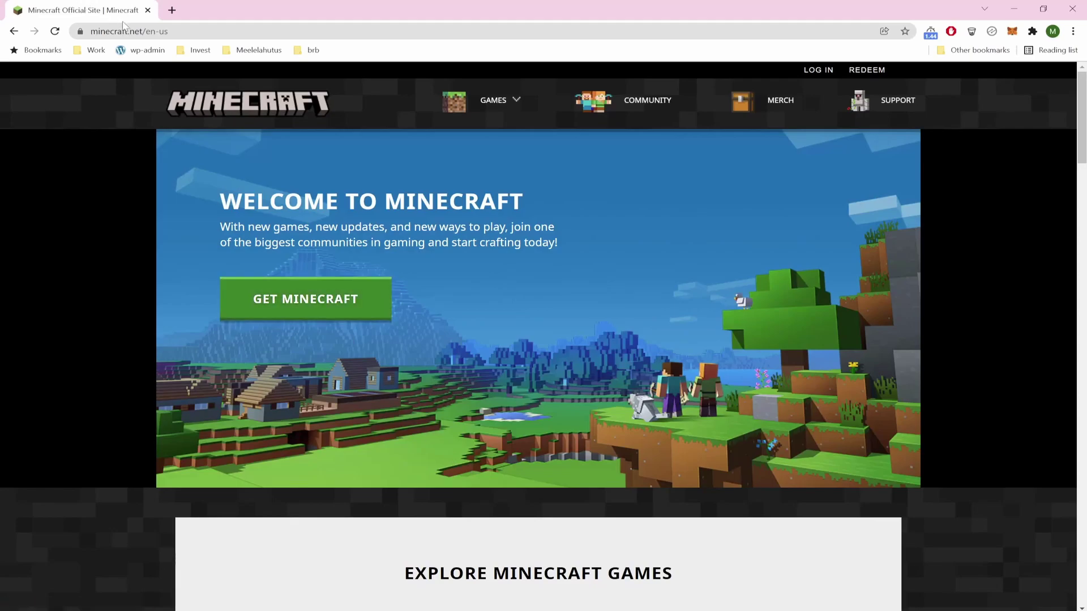
Go to the Get Minecraft page, choose PC as the platform and select Minecraft: Java Edition
{"action": "left_click", "coordinate": [308, 299]}
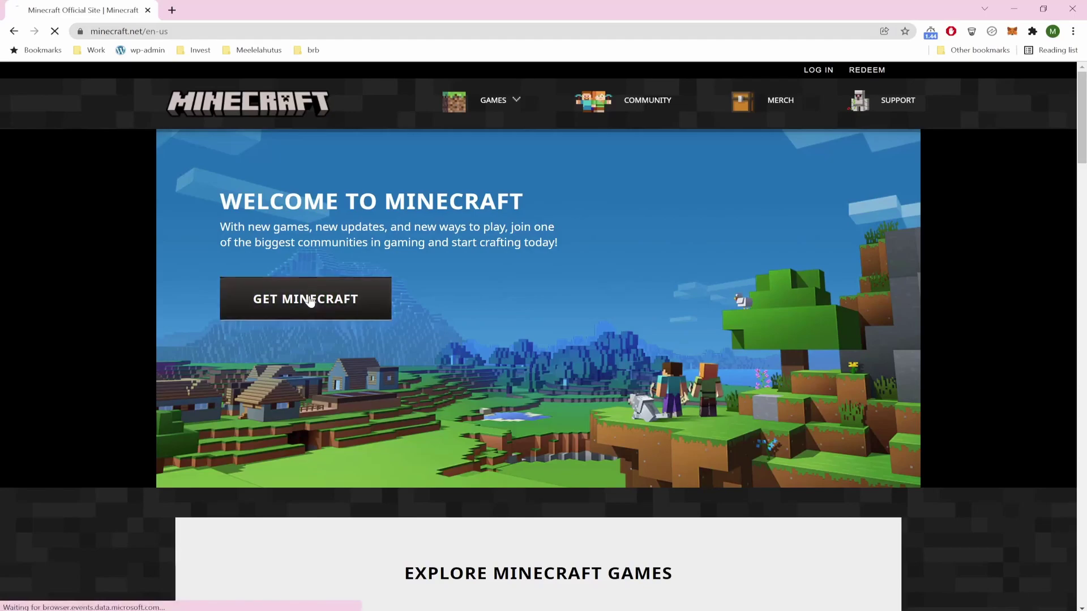
{"action": "left_click", "coordinate": [306, 314]}
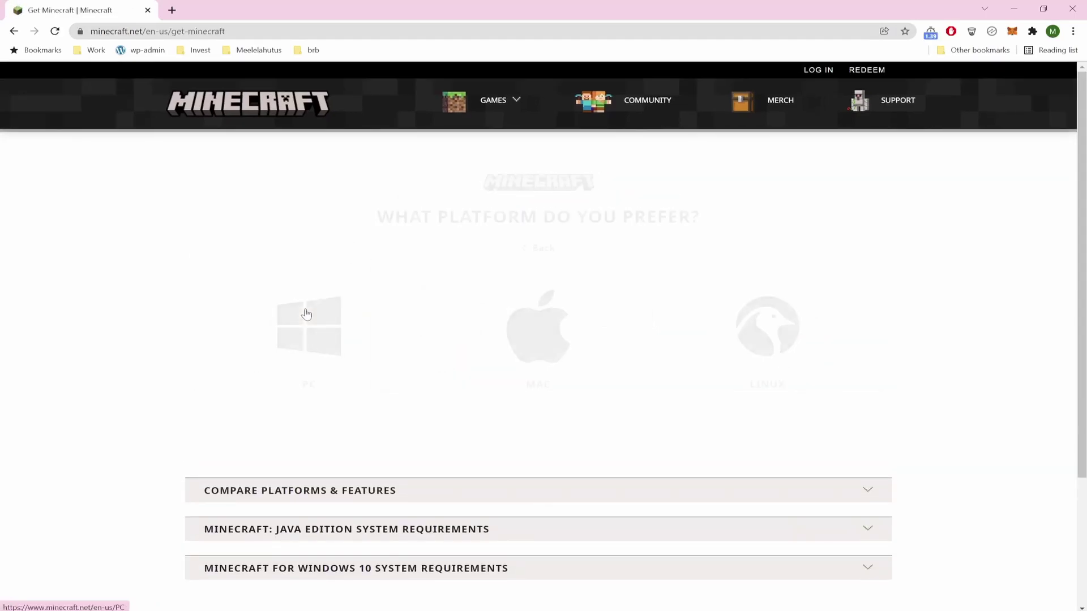
{"action": "left_click", "coordinate": [306, 314]}
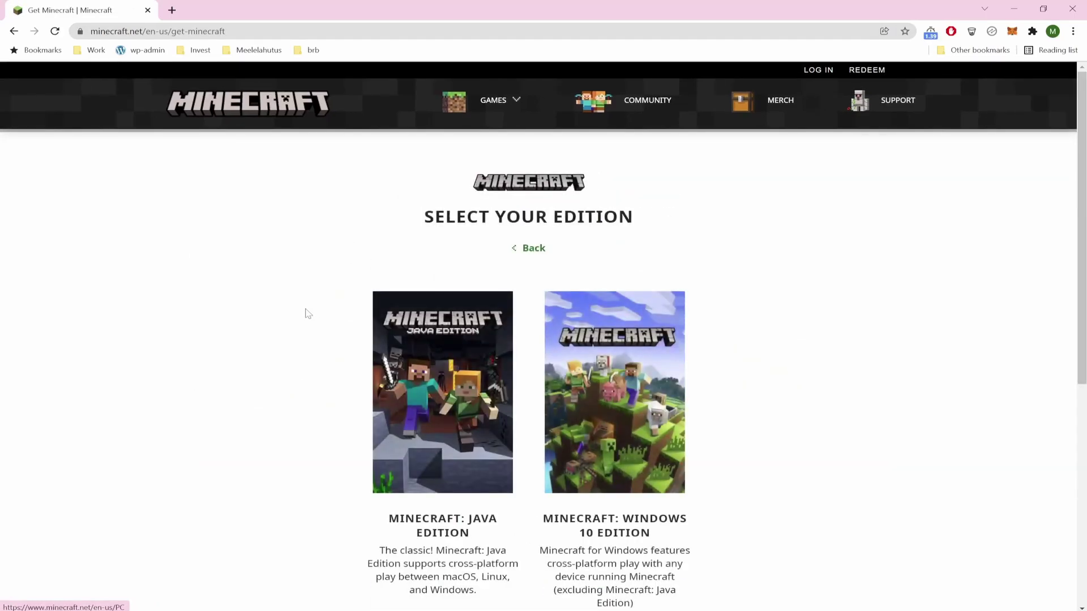
{"action": "scroll", "coordinate": [576, 370], "scroll_direction": "down", "scroll_amount": 2}
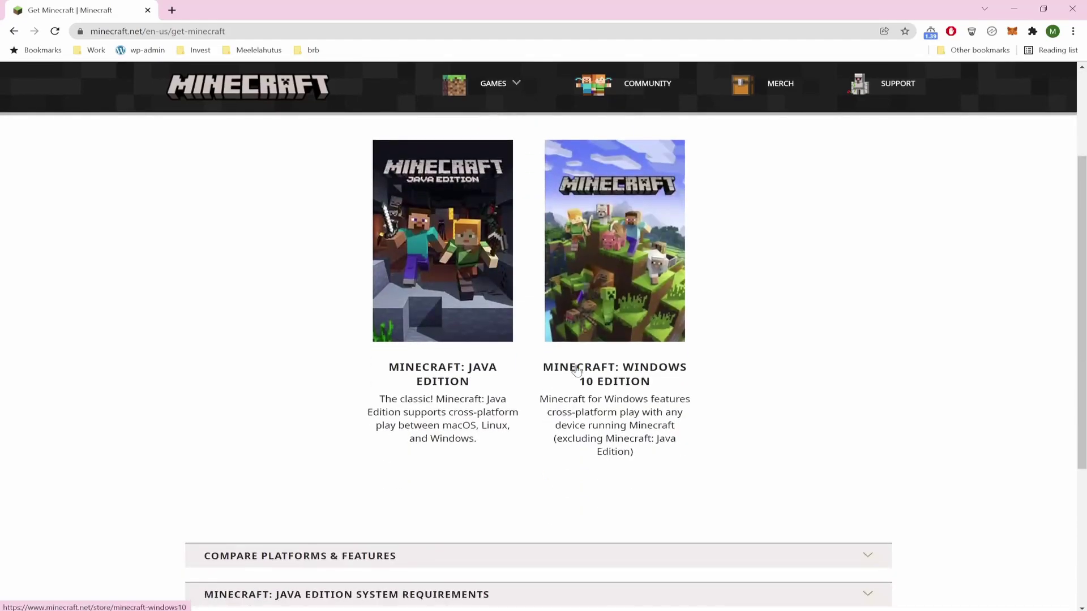
{"action": "left_click", "coordinate": [421, 246]}
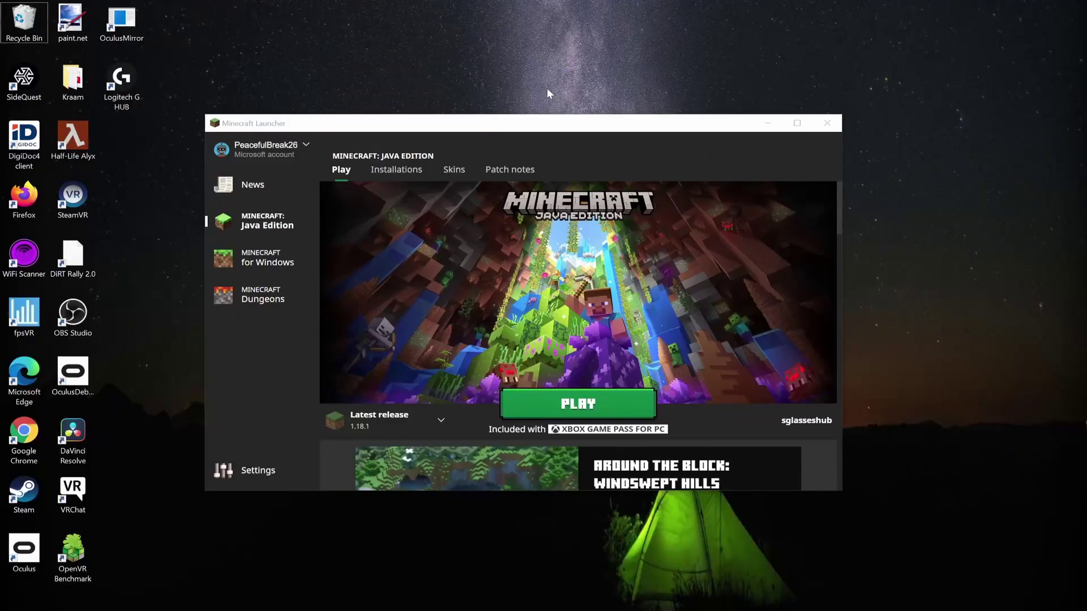
Close the Minecraft Launcher window
{"action": "left_click", "coordinate": [244, 126]}
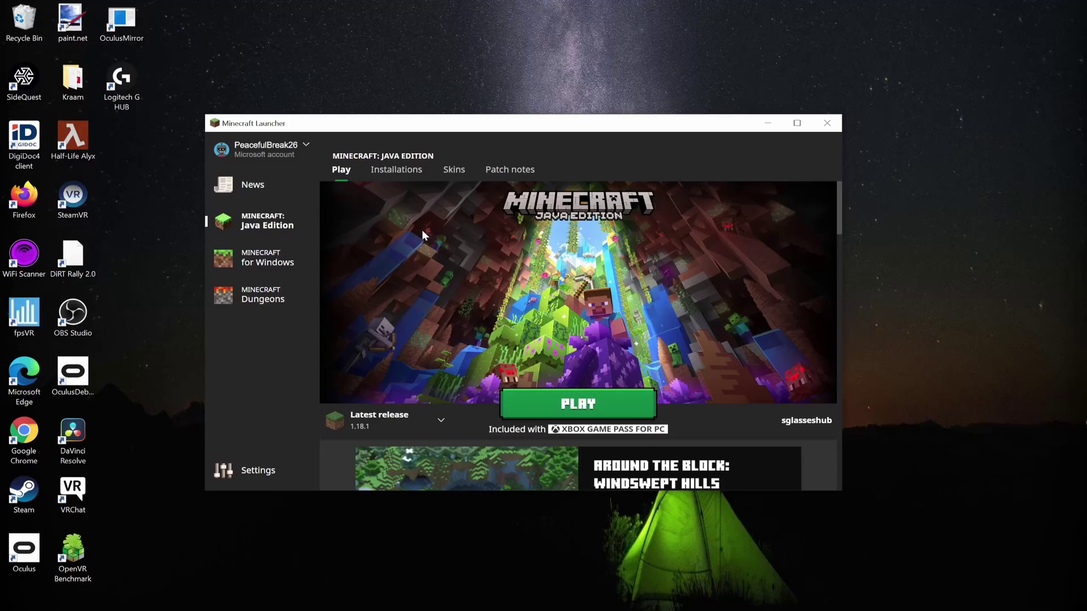
{"action": "key", "text": "alt+F4"}
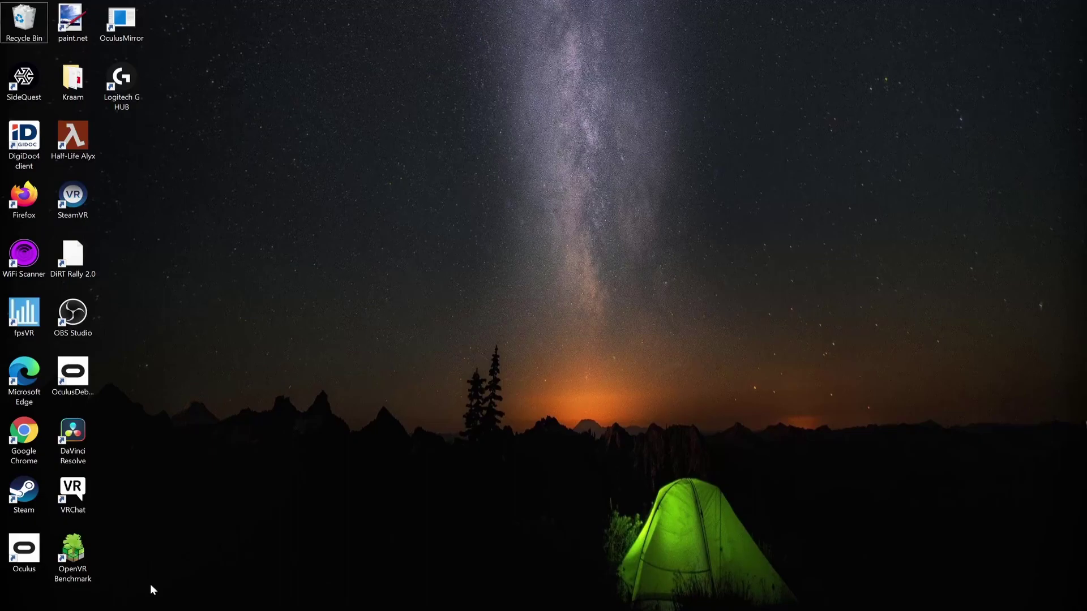
Open Command Prompt and check the installed Java version with java -version
{"action": "key", "text": "super"}
{"action": "type", "text": "cmd"}
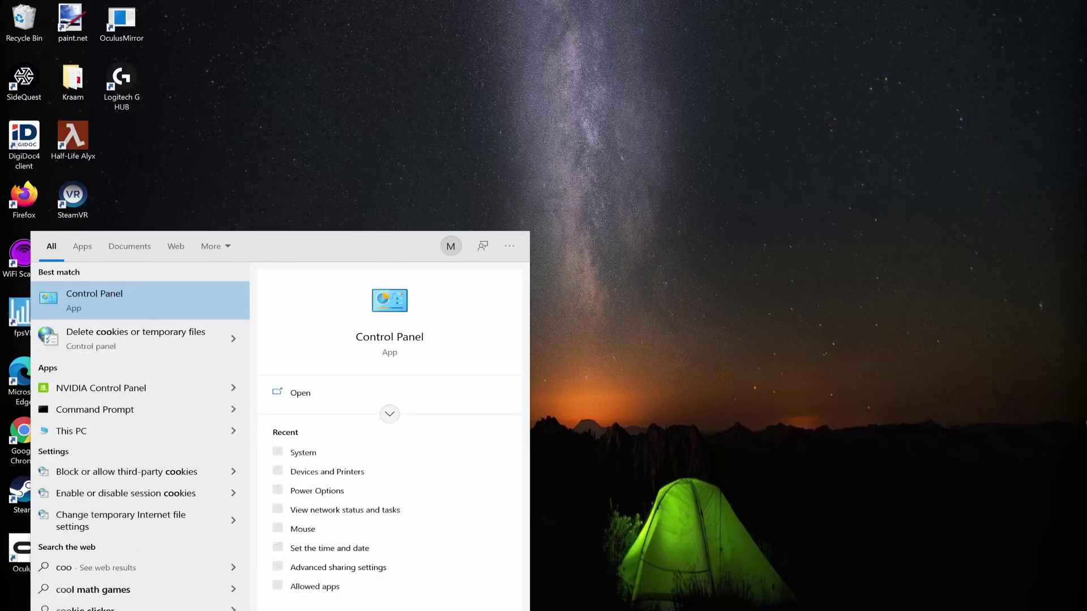
{"action": "key", "text": "Return"}
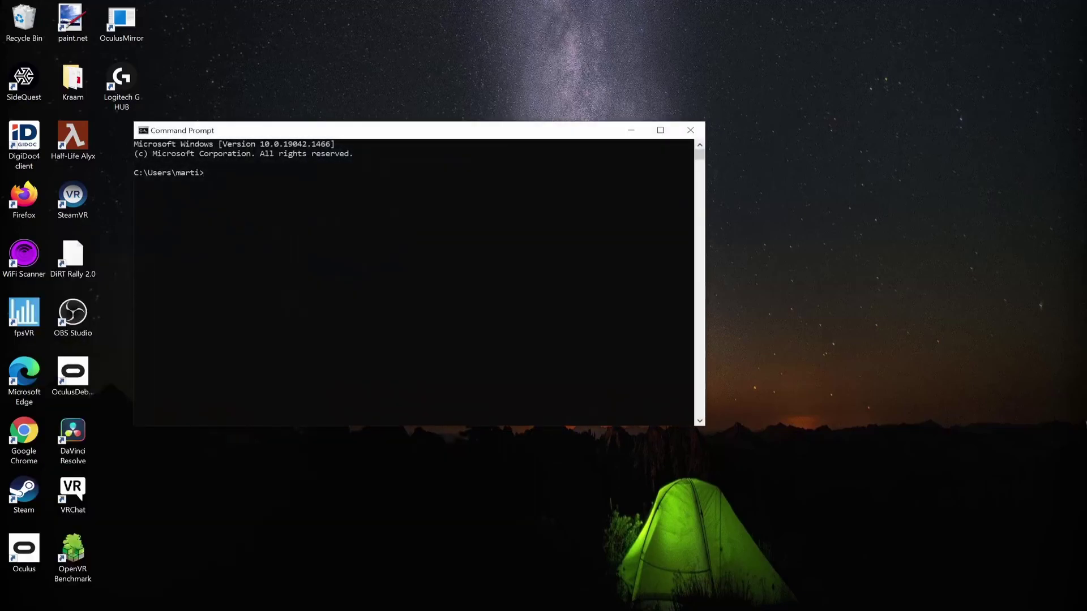
{"action": "type", "text": "java -version"}
{"action": "key", "text": "Return"}
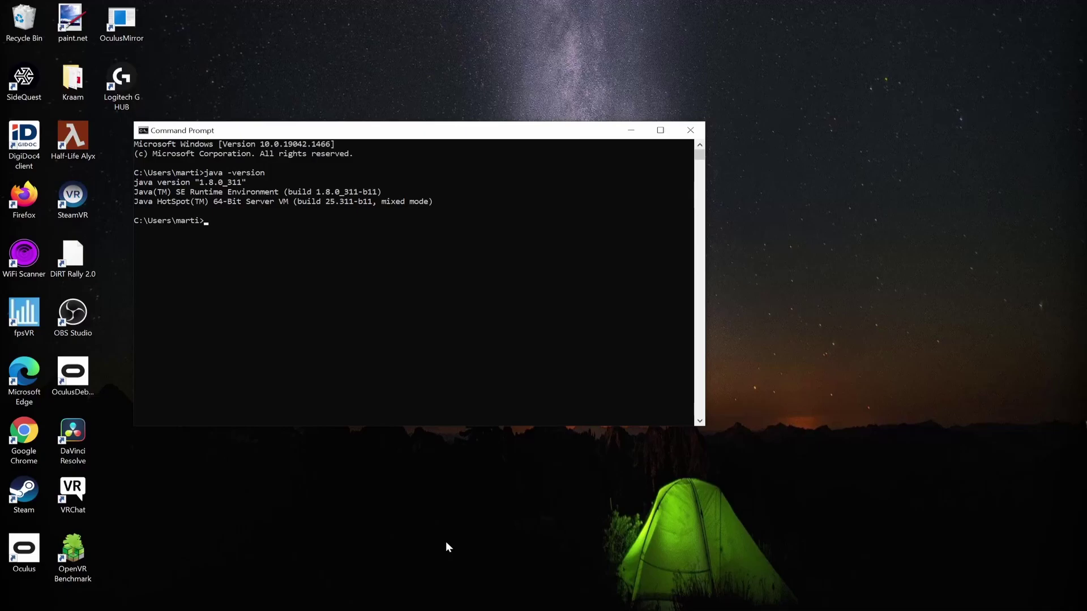
Switch to Chrome, go to java.com/en/ and open the Java download
{"action": "left_click", "coordinate": [276, 610]}
{"action": "type", "text": "ch"}
{"action": "key", "text": "Return"}
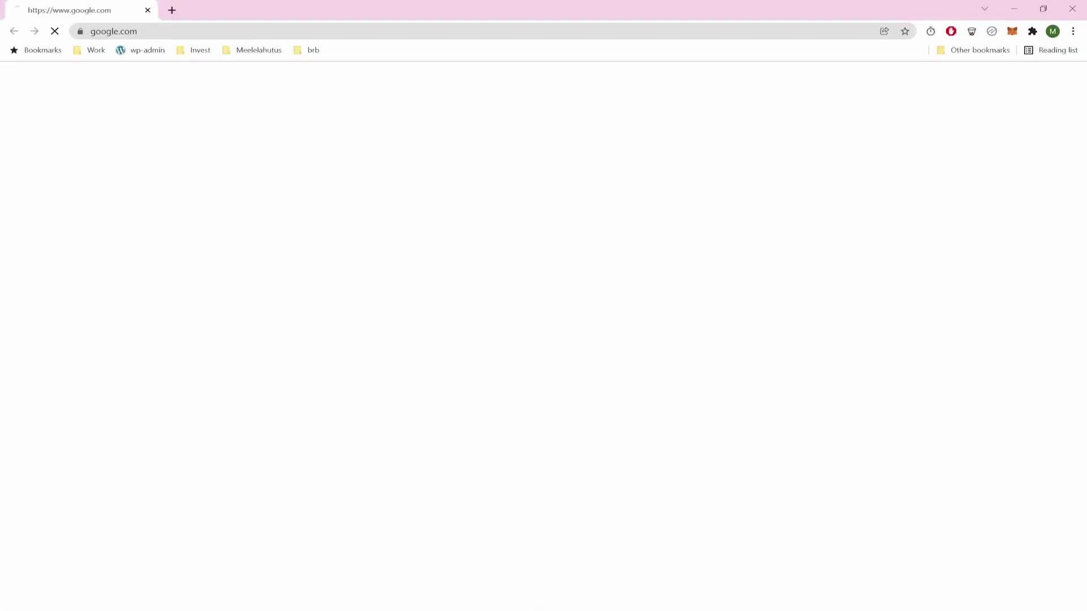
{"action": "type", "text": "java.com/en/"}
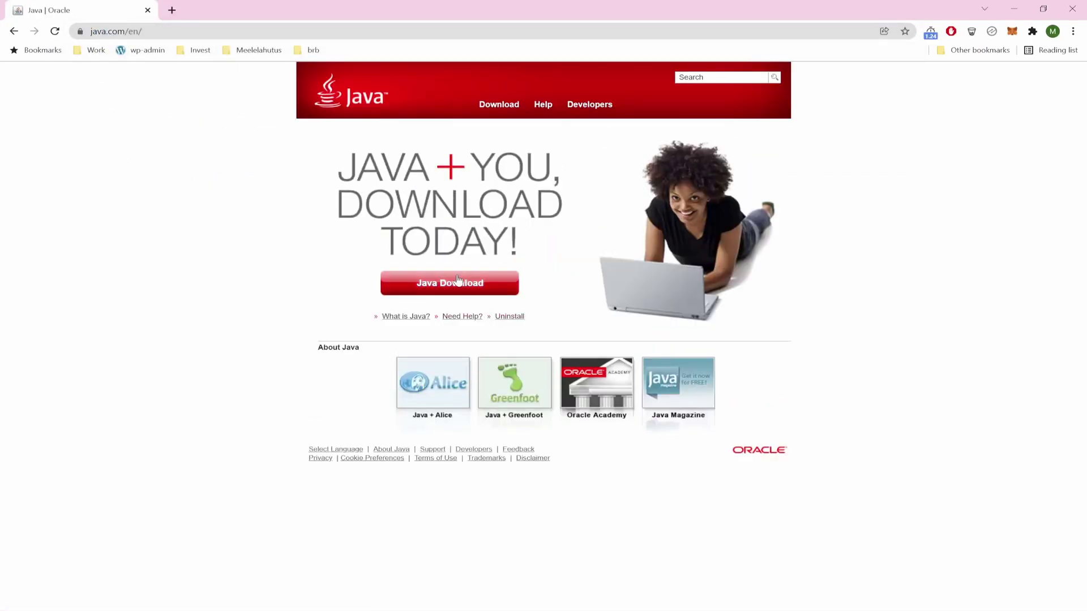
{"action": "left_click", "coordinate": [459, 281]}
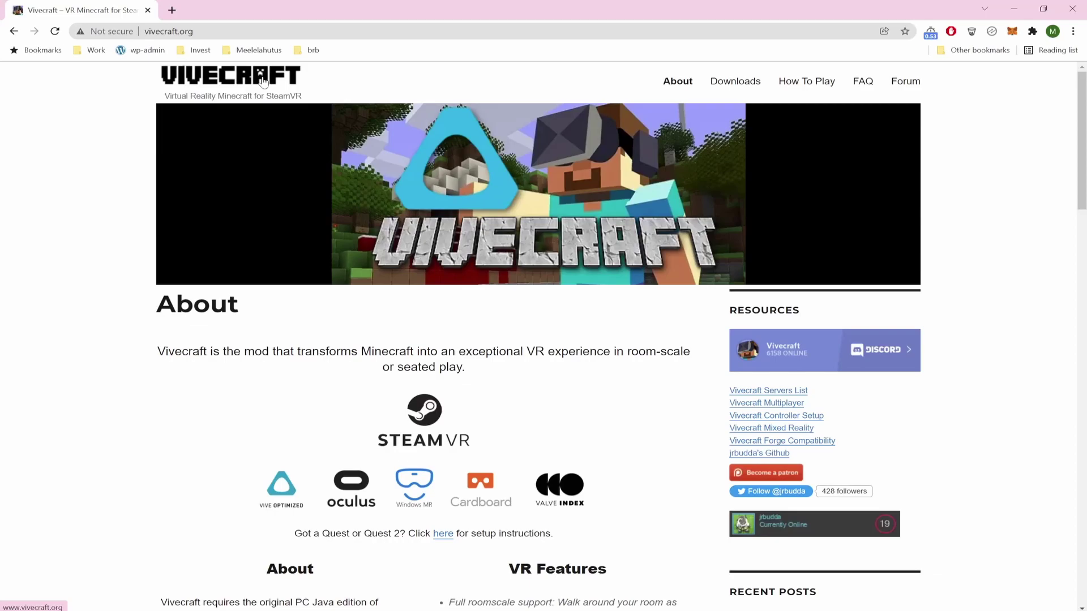
Go to the Vivecraft downloads page and open the GitHub releases for Vivecraft 1.17.X
{"action": "left_click", "coordinate": [712, 92]}
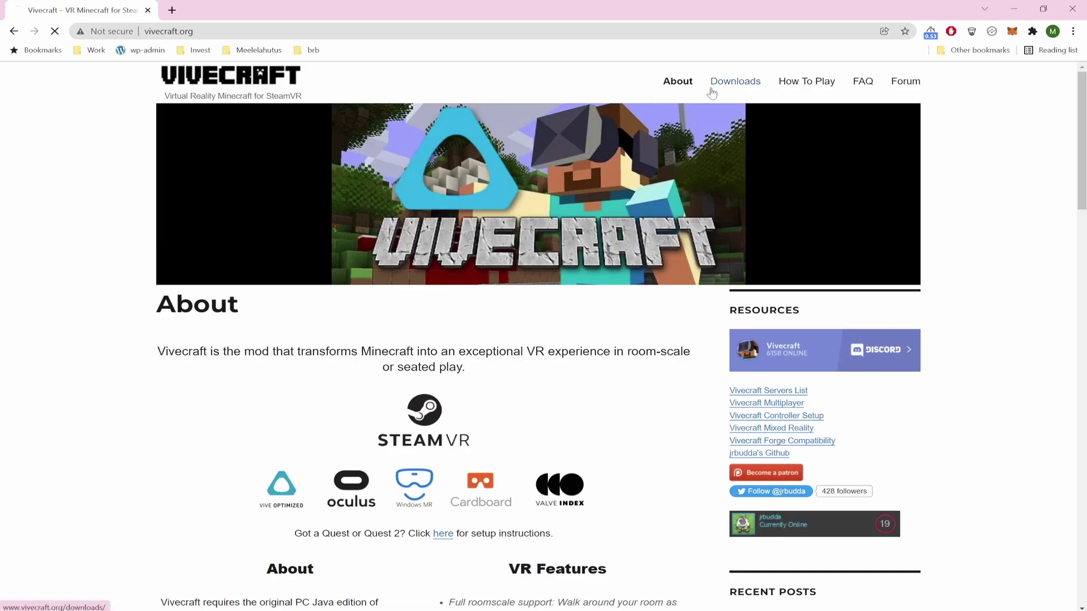
{"action": "scroll", "coordinate": [452, 372], "scroll_direction": "down", "scroll_amount": 10}
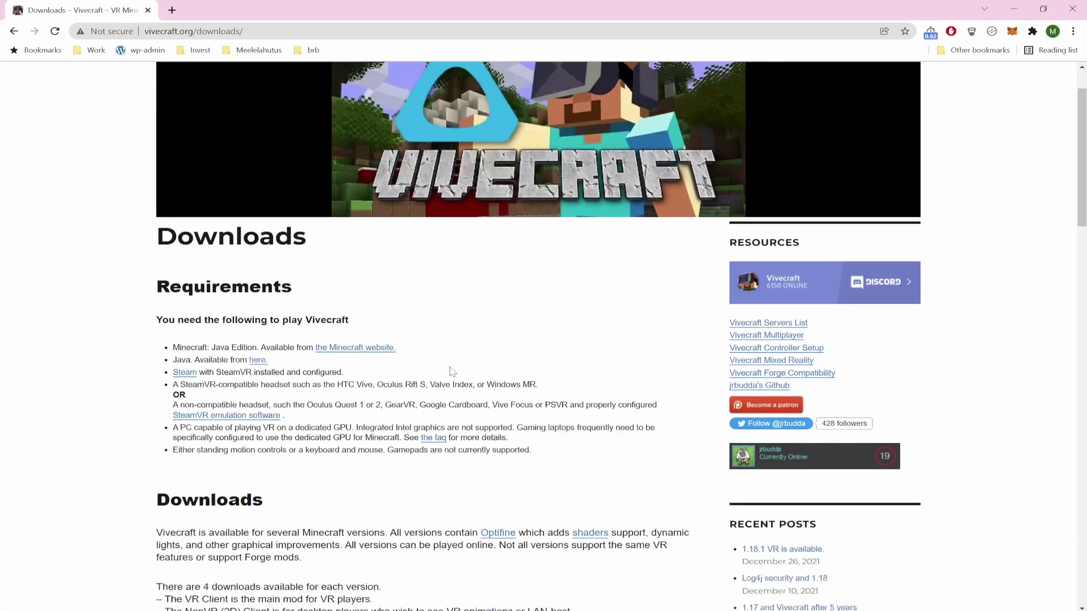
{"action": "scroll", "coordinate": [452, 372], "scroll_direction": "down", "scroll_amount": 3}
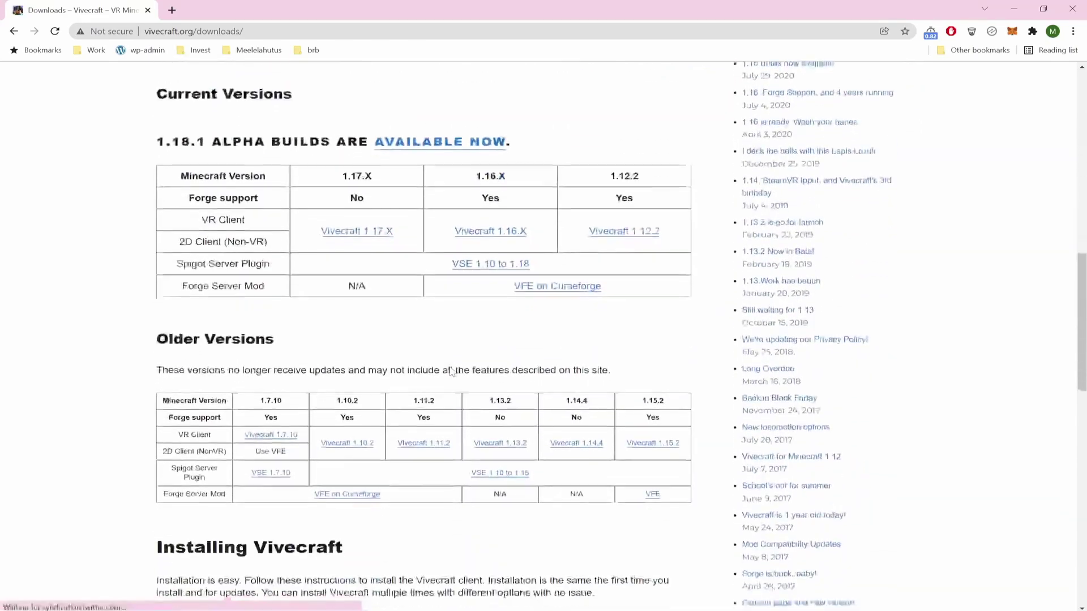
{"action": "scroll", "coordinate": [384, 251], "scroll_direction": "up", "scroll_amount": 2}
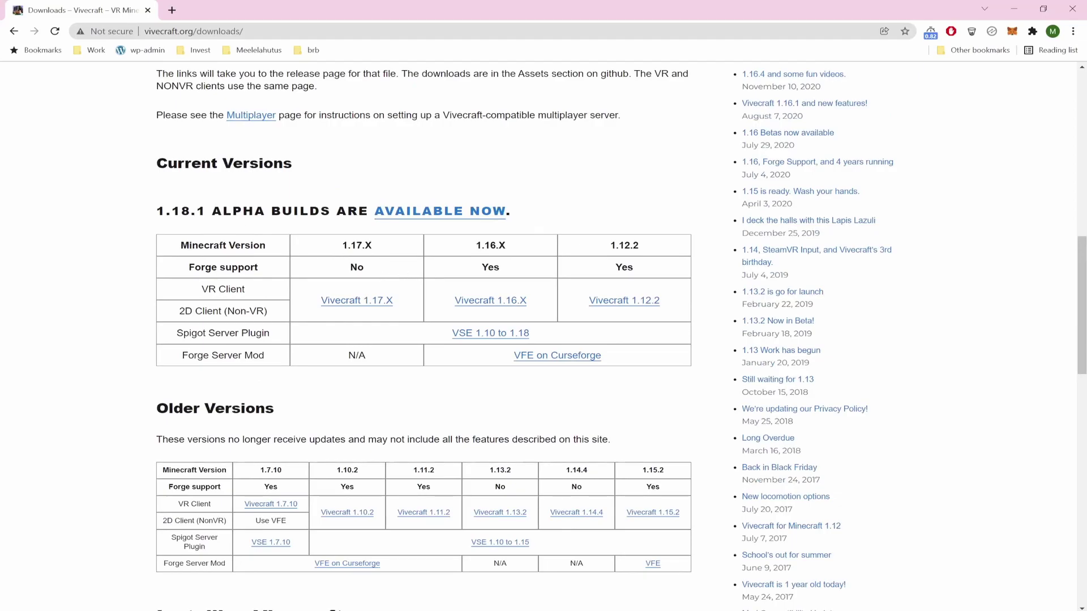
{"action": "left_click", "coordinate": [378, 307]}
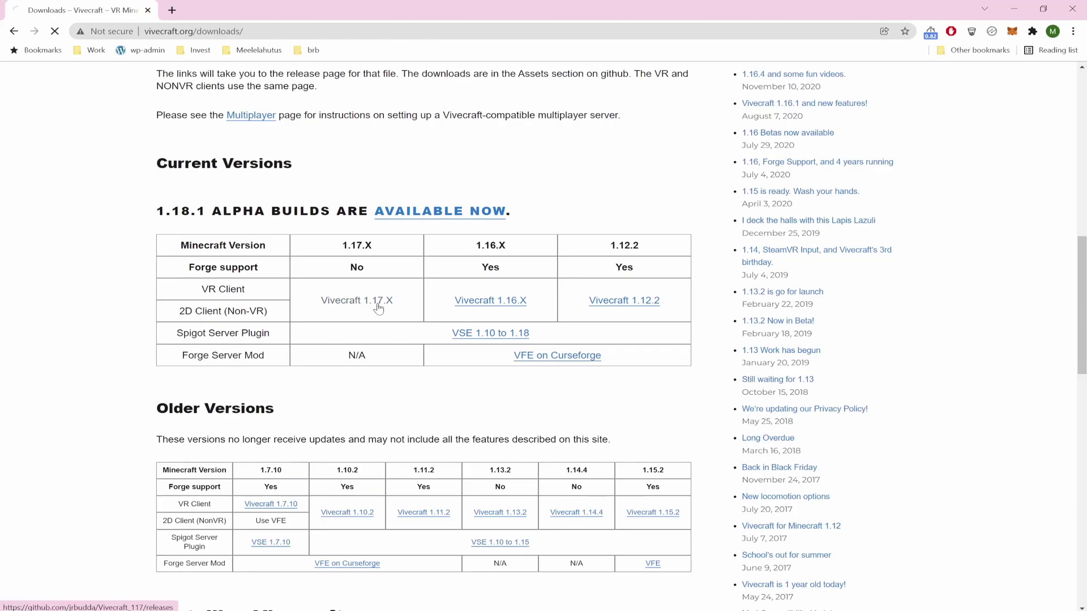
{"action": "scroll", "coordinate": [543, 337], "scroll_direction": "down", "scroll_amount": 1}
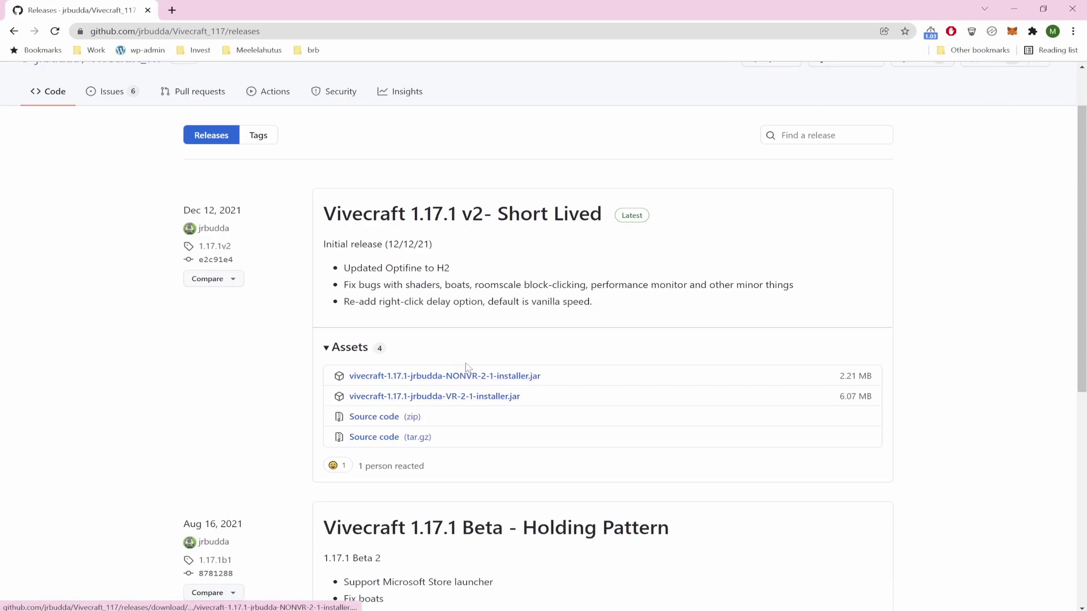
Download vivecraft-1.17.1-jrbudda-VR-2-1-installer.jar, run it and move the installer window towards the middle of the screen
{"action": "left_click", "coordinate": [450, 396]}
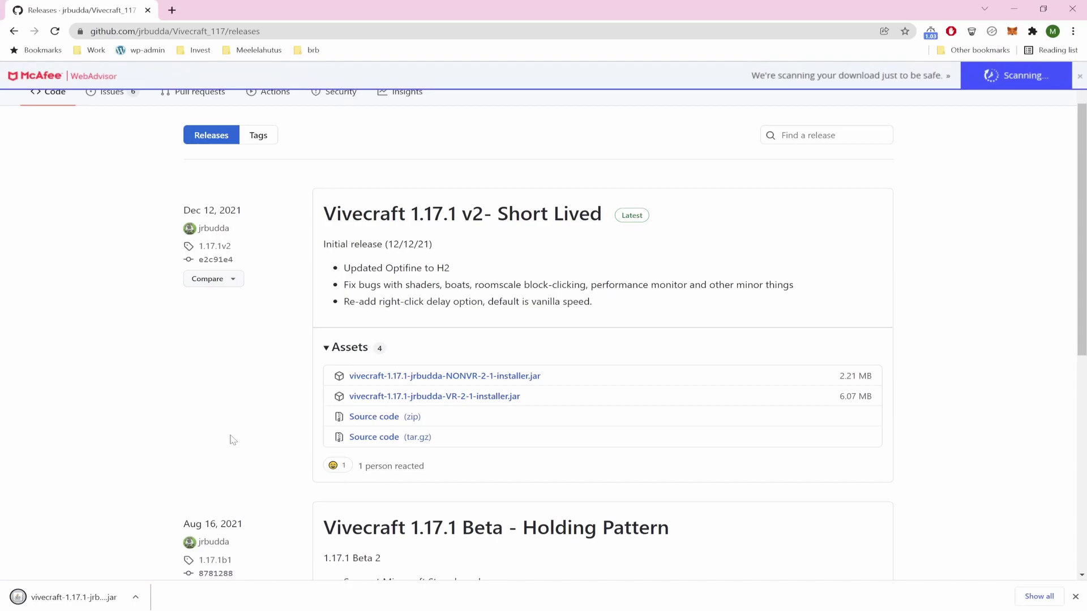
{"action": "left_click", "coordinate": [69, 599]}
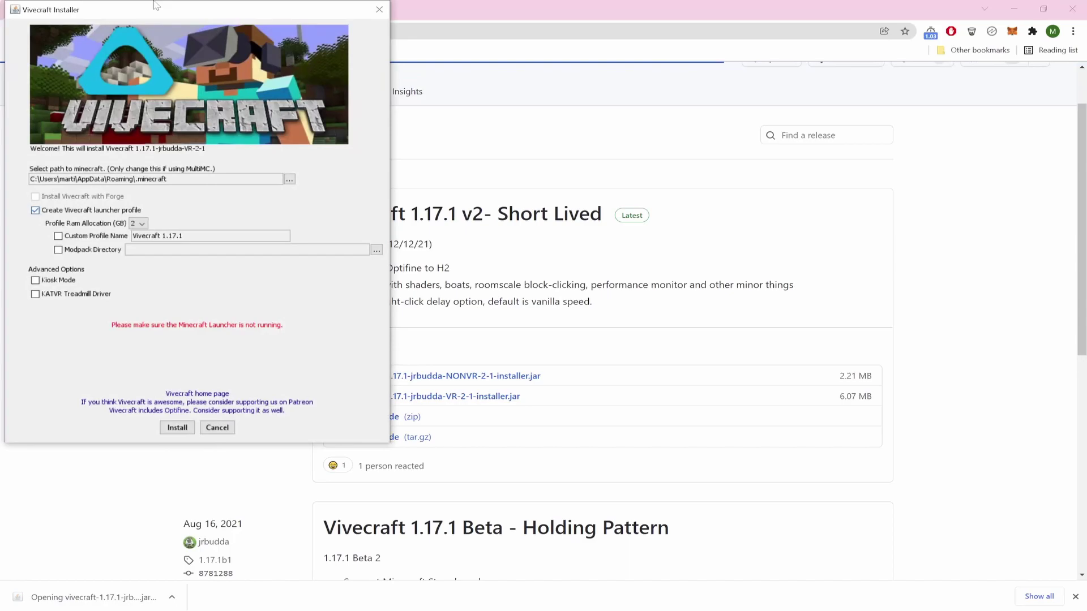
{"action": "left_click_drag", "start_coordinate": [170, 15], "coordinate": [468, 54]}
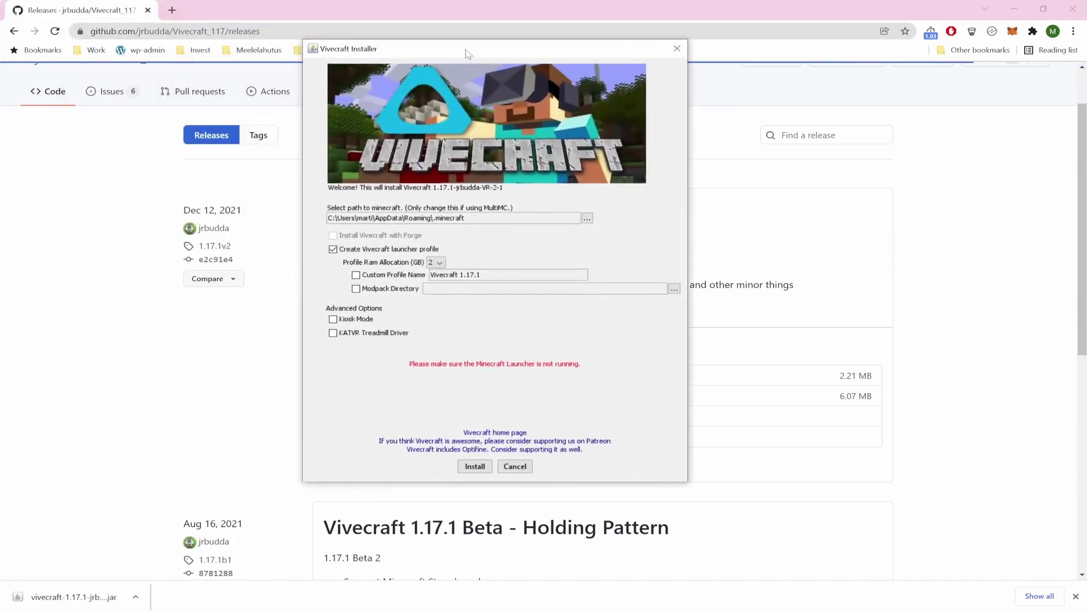
Choose the .minecraft folder in AppData\Roaming as the installer's Minecraft path
{"action": "left_click", "coordinate": [587, 219]}
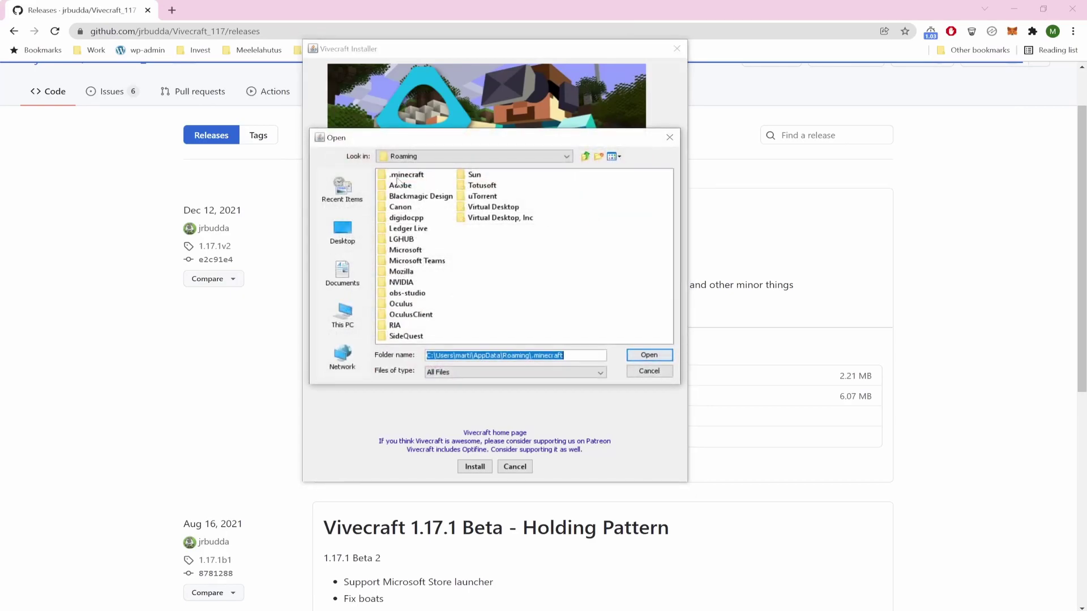
{"action": "left_click", "coordinate": [636, 355]}
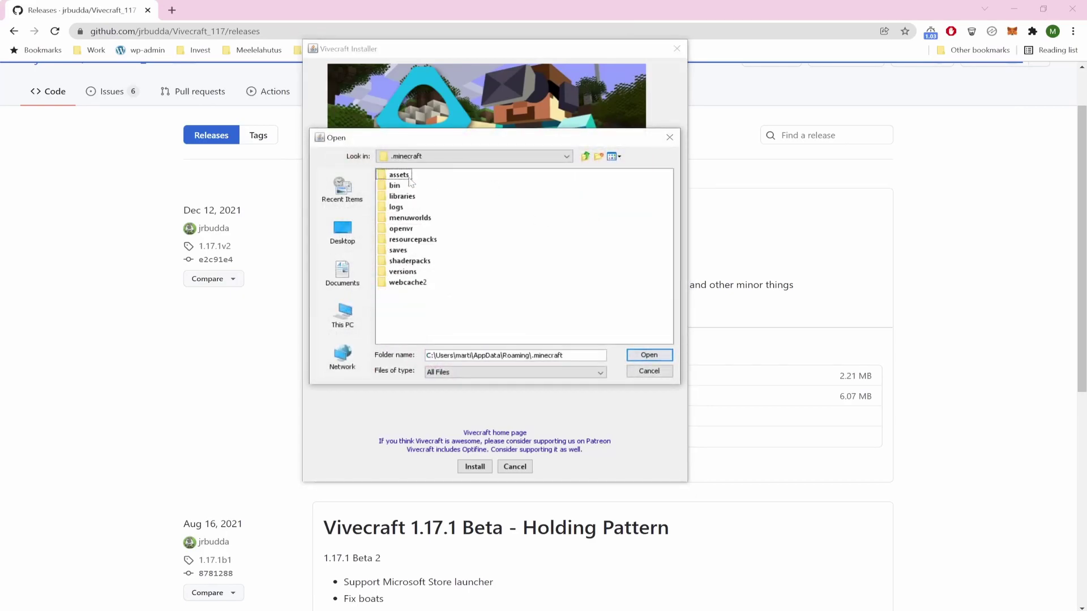
{"action": "left_click", "coordinate": [645, 355]}
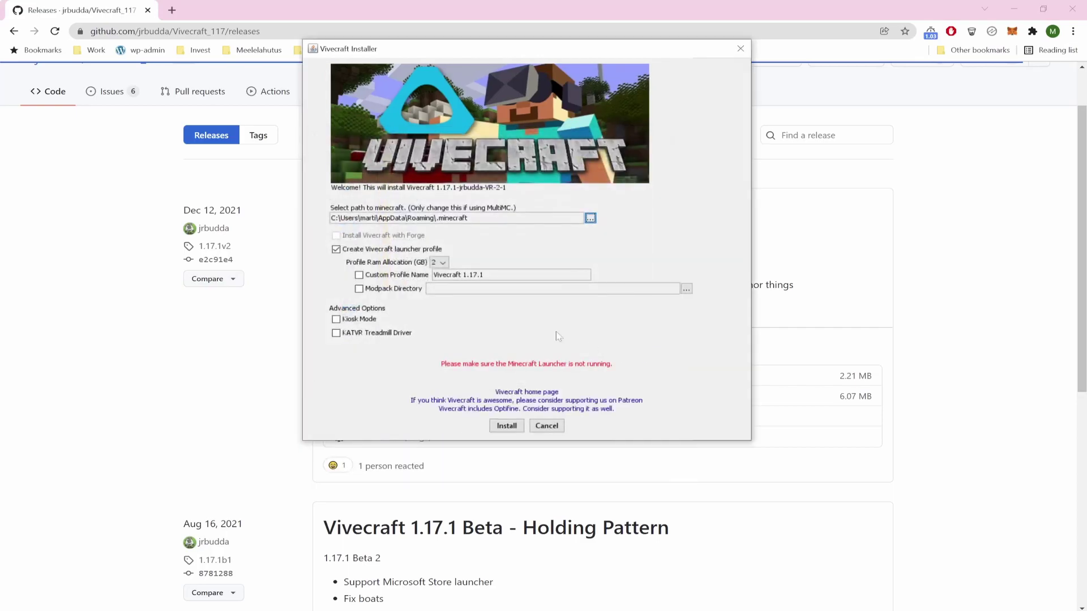
Set the launcher profile's RAM allocation to 4 GB
{"action": "left_click", "coordinate": [442, 263]}
{"action": "left_click", "coordinate": [442, 262]}
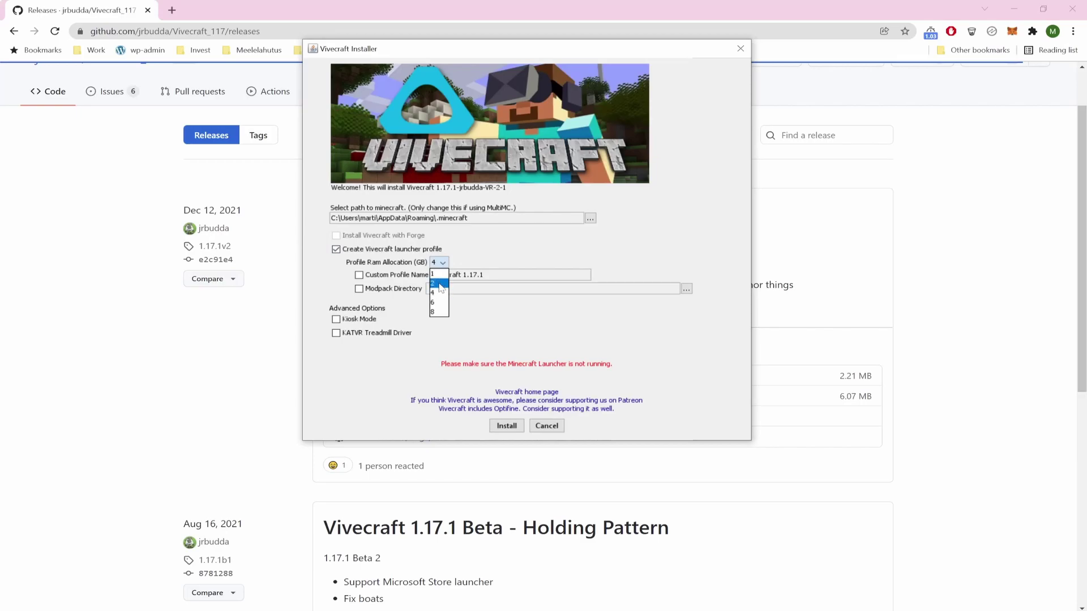
{"action": "left_click", "coordinate": [511, 256]}
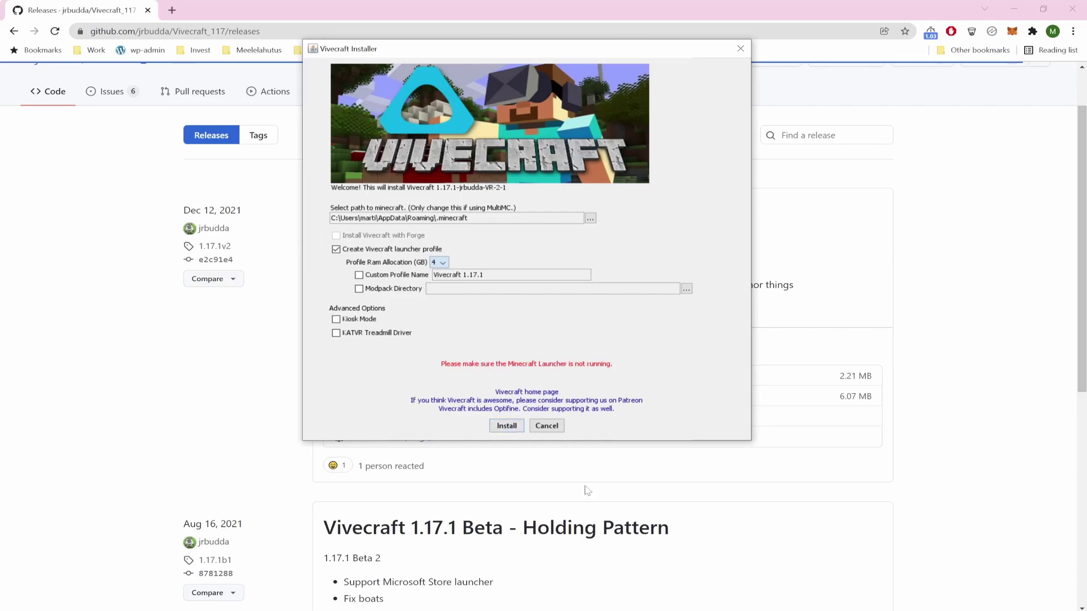
Bring up the Minecraft Launcher and close it before installing Vivecraft
{"action": "right_click", "coordinate": [582, 610]}
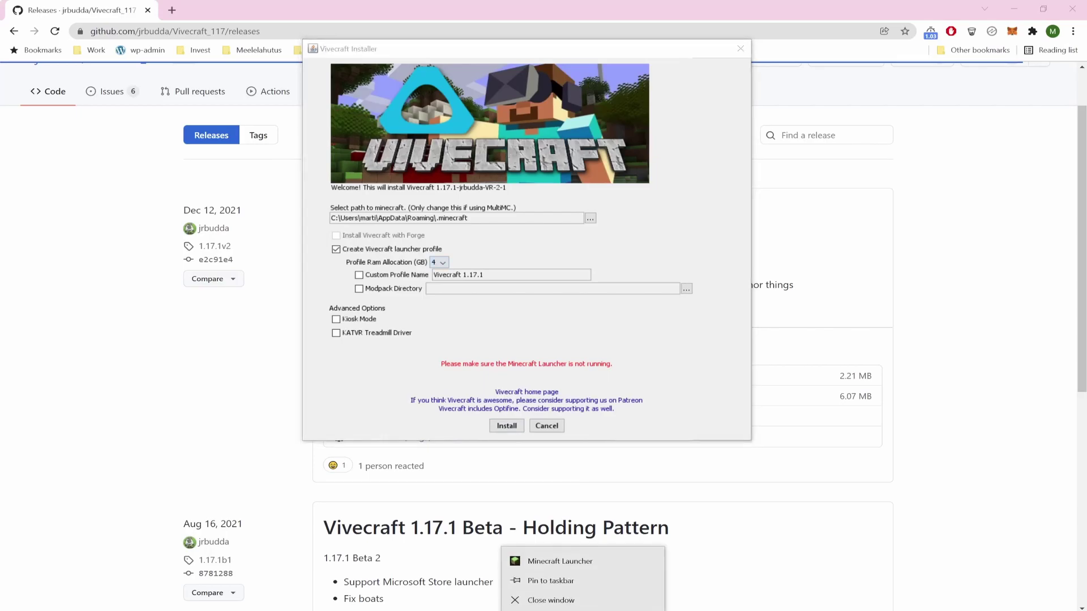
{"action": "left_click", "coordinate": [574, 562]}
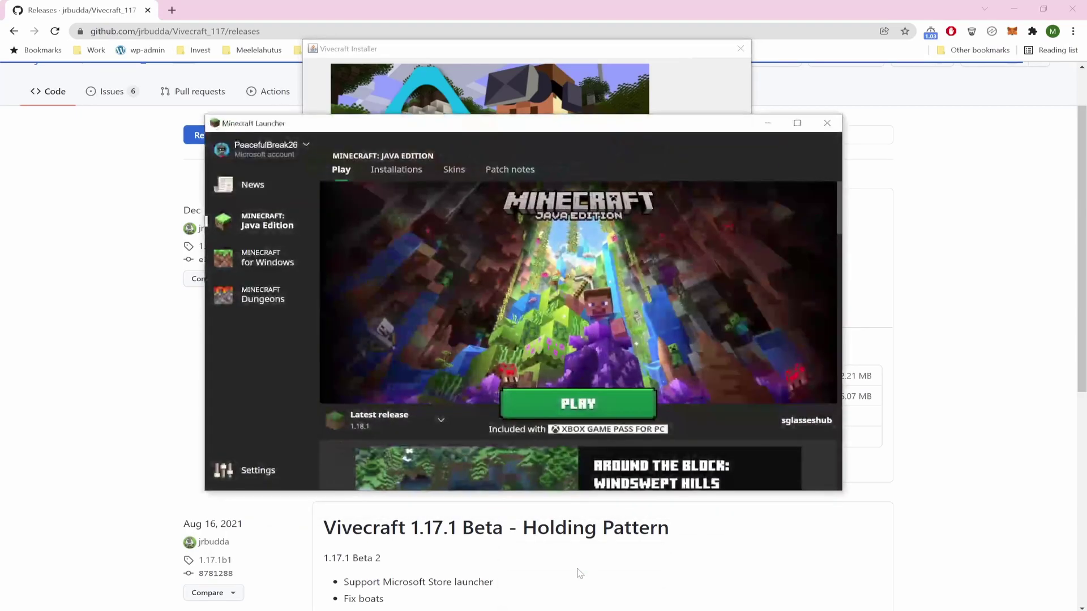
{"action": "left_click", "coordinate": [830, 126]}
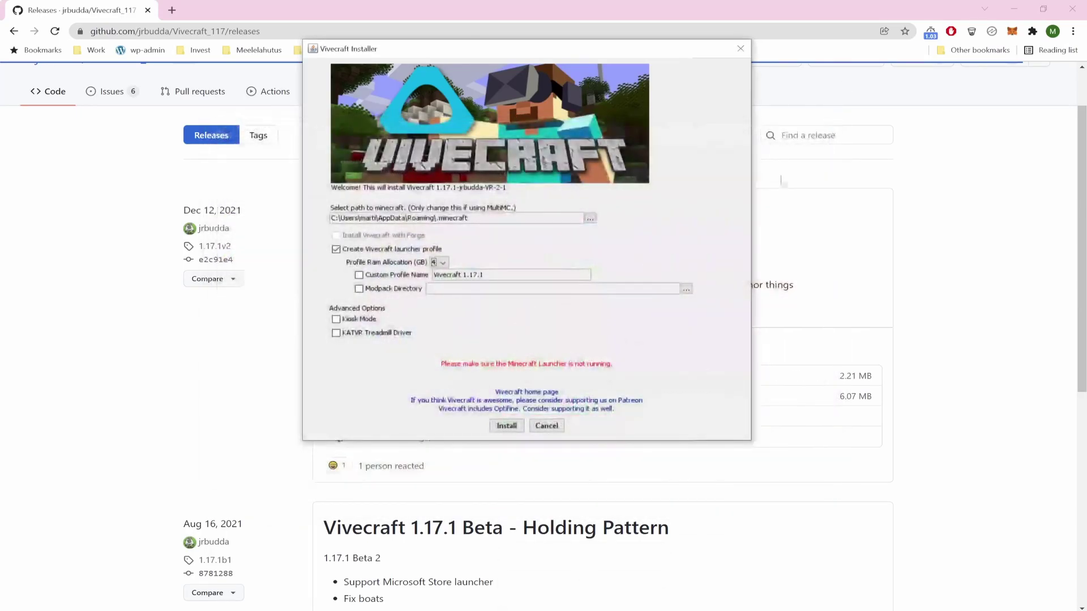
Install Vivecraft, open the Minecraft Launcher and select the Vivecraft 1.17.1 profile for Java Edition
{"action": "left_click", "coordinate": [506, 426]}
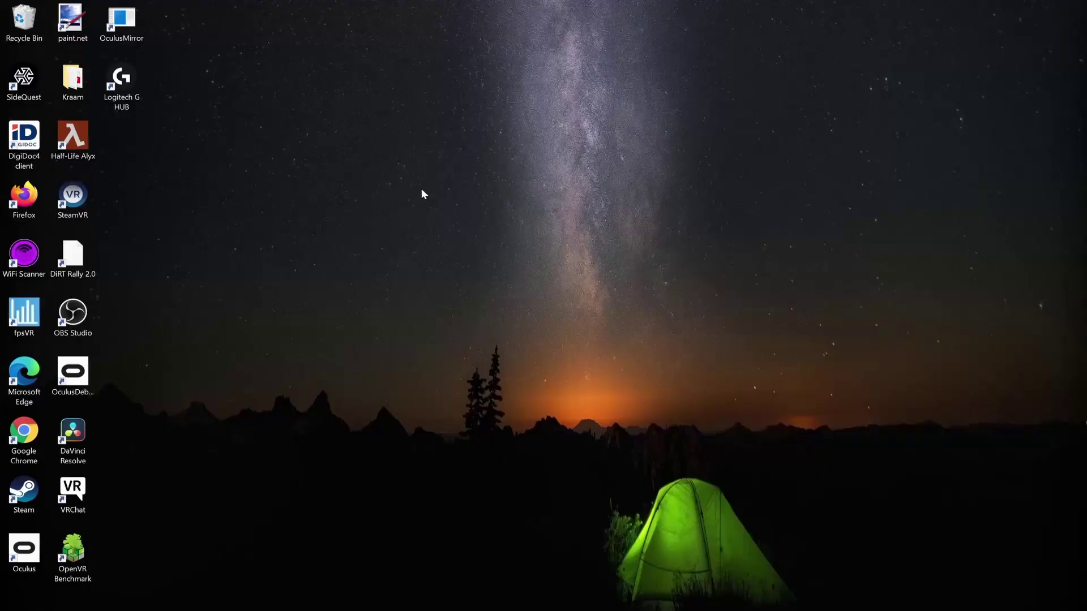
{"action": "key", "text": "super"}
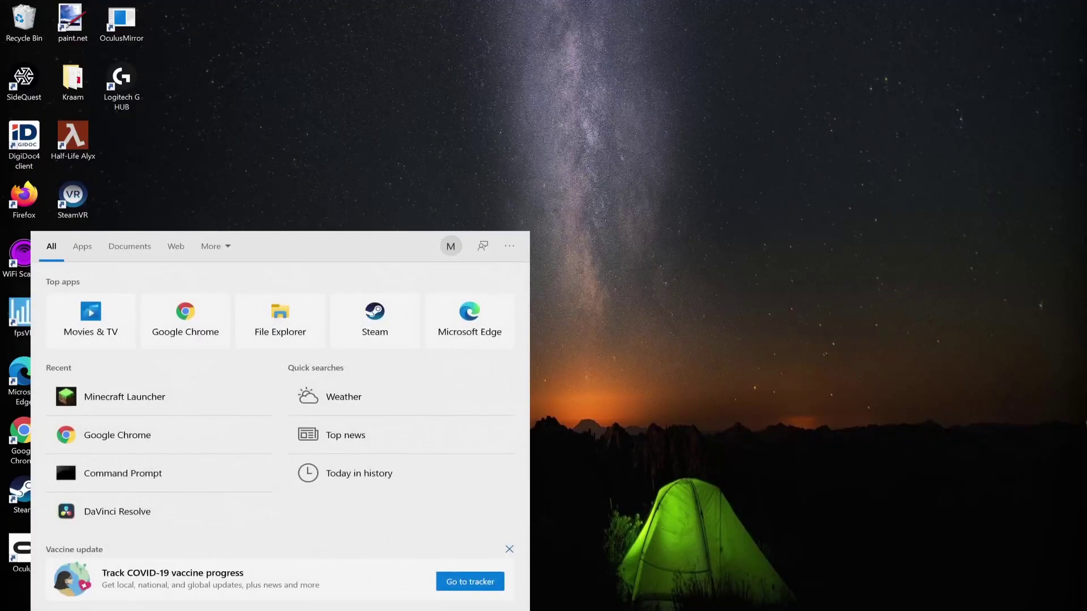
{"action": "type", "text": "minec"}
{"action": "key", "text": "Return"}
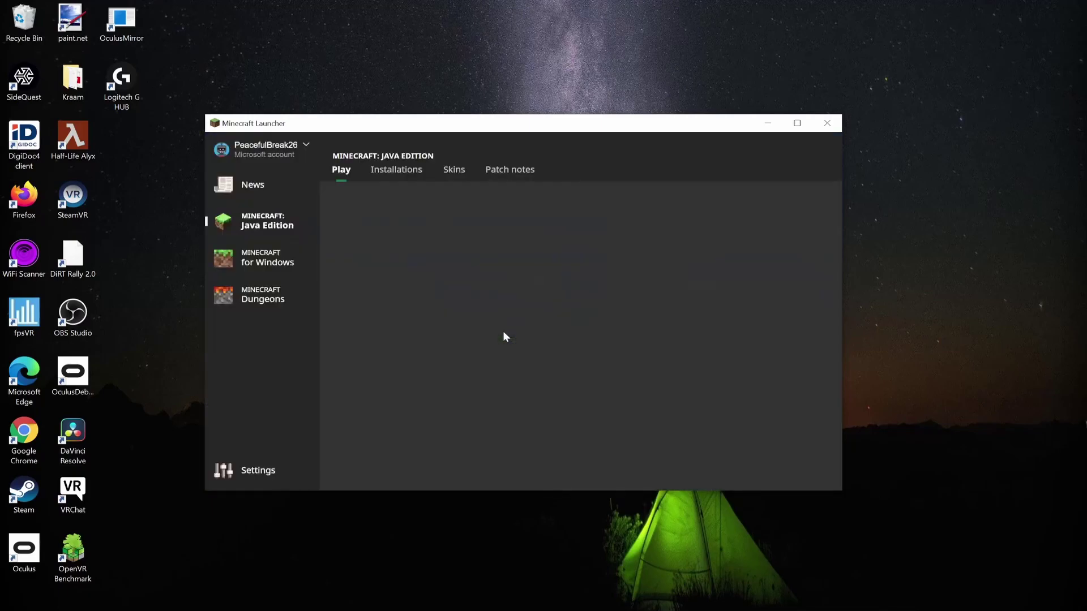
{"action": "left_click", "coordinate": [393, 420]}
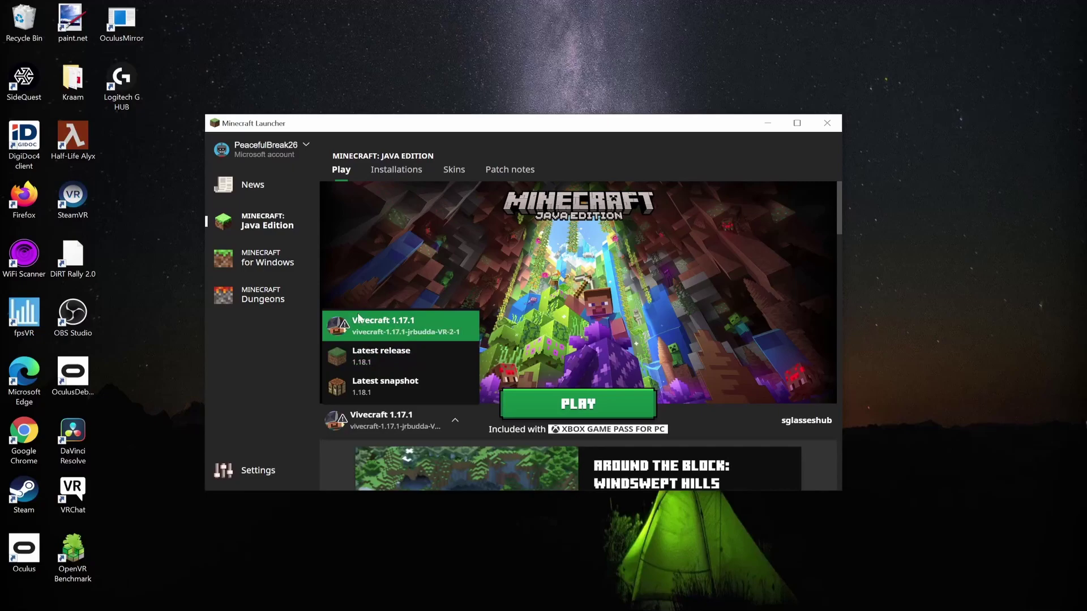
{"action": "left_click", "coordinate": [390, 325]}
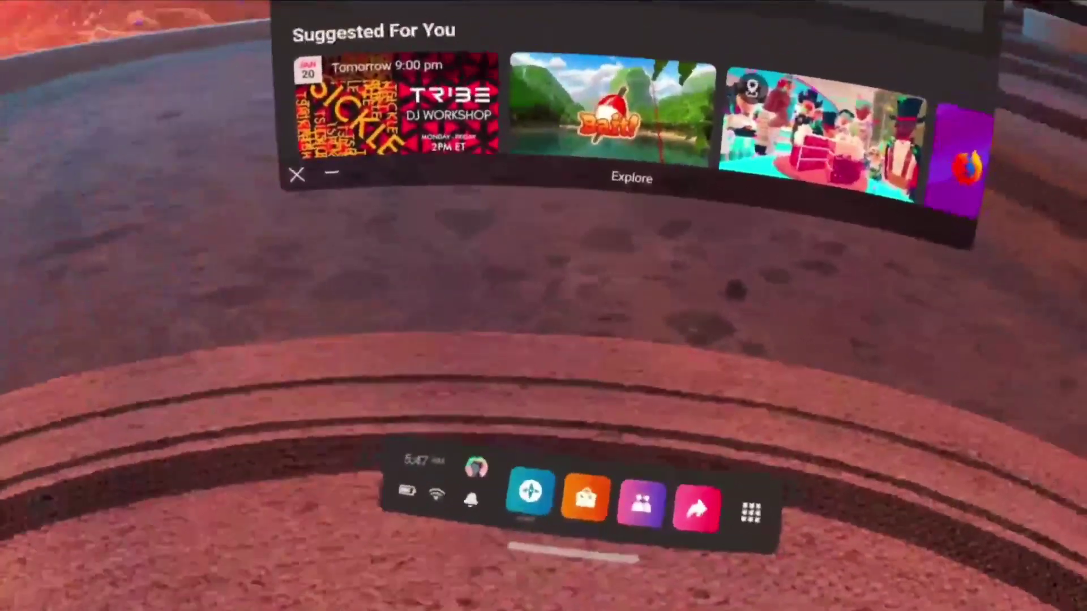
Choose Oculus Air Link in the headset's quick settings and bring up the PC desktop view from the Link dash
{"action": "left_click", "coordinate": [422, 481]}
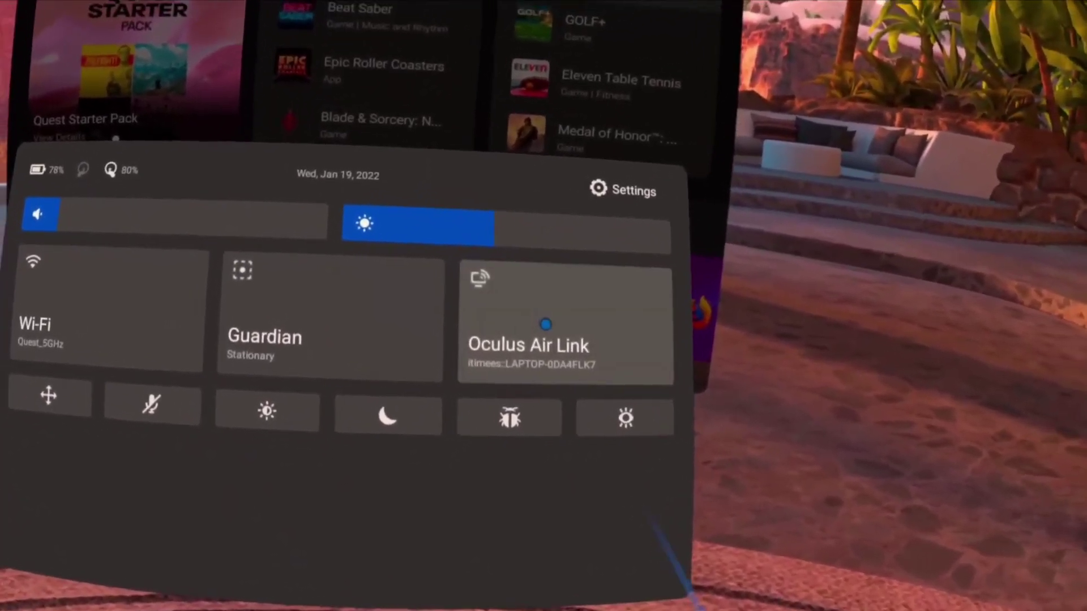
{"action": "left_click", "coordinate": [577, 305]}
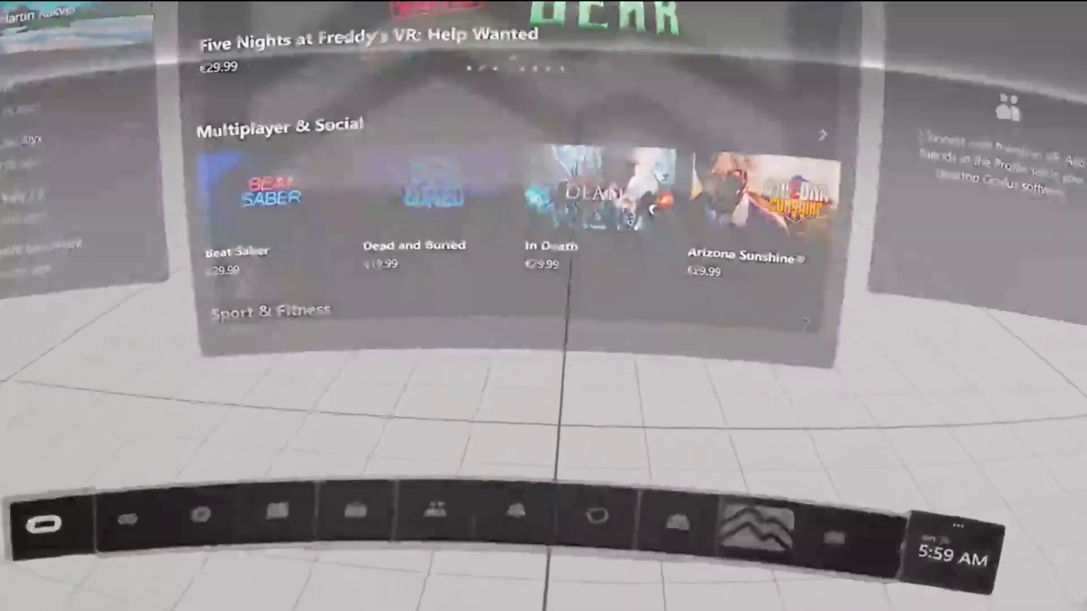
{"action": "left_click", "coordinate": [764, 523]}
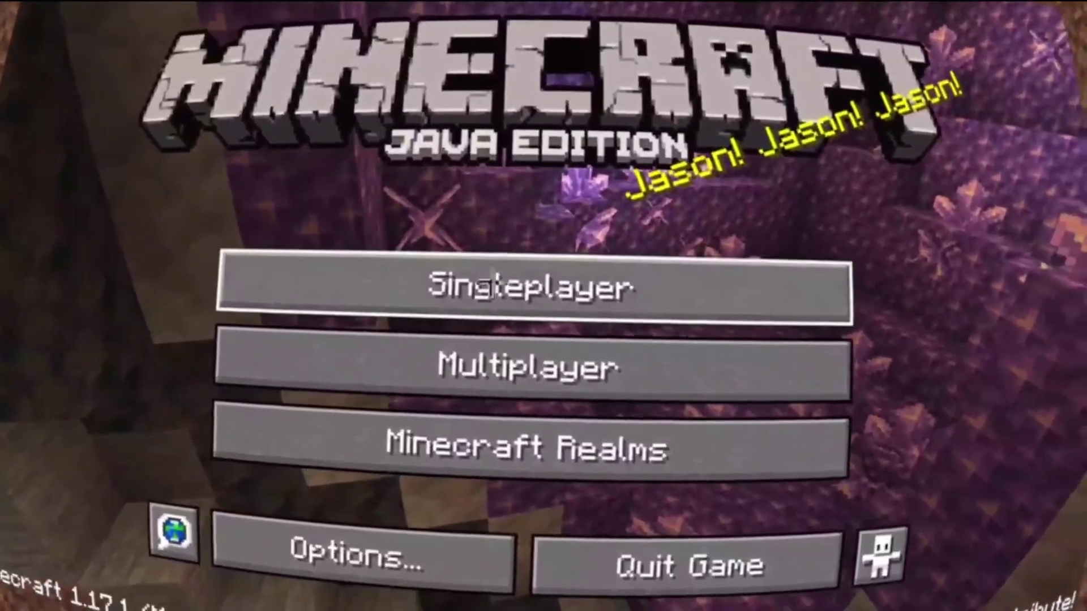
Open the singleplayer world selection from Minecraft's title screen
{"action": "left_click", "coordinate": [490, 280]}
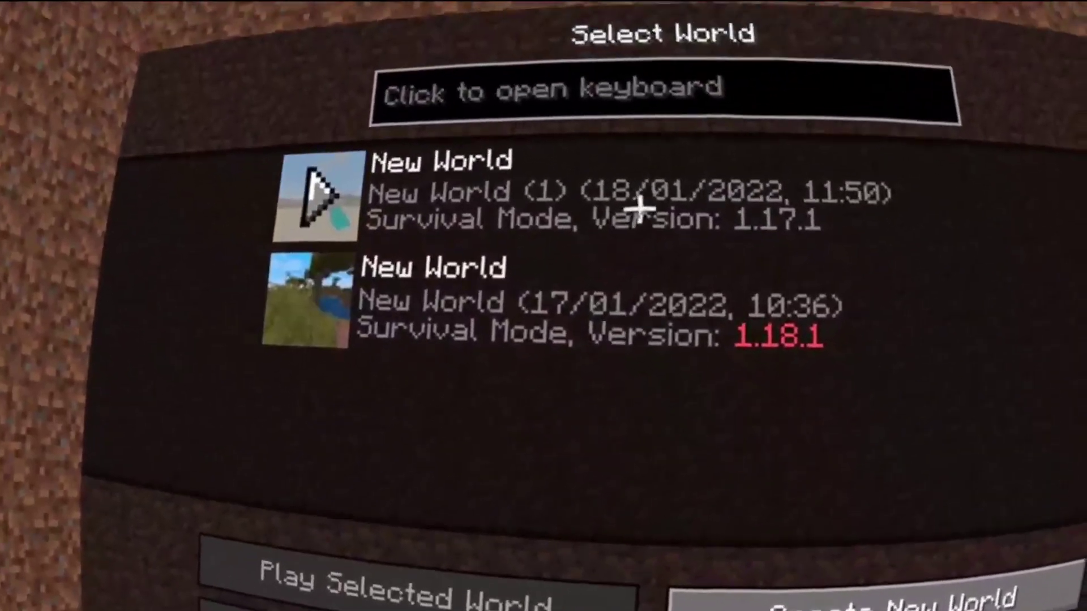